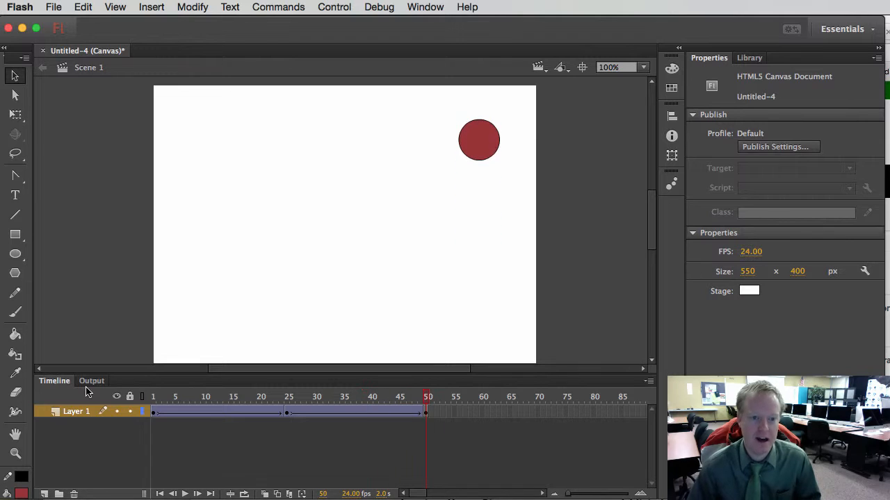
Step: Play the existing ball bounce animation on the stage
key("Return")
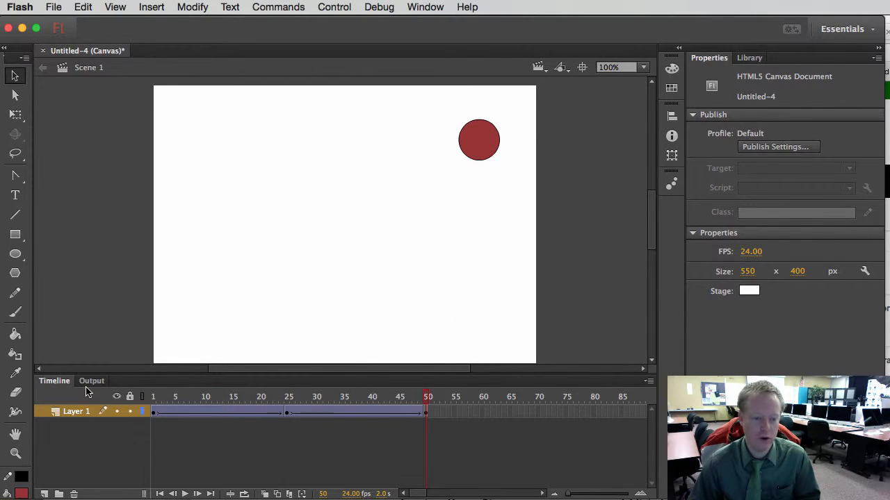
key("Return")
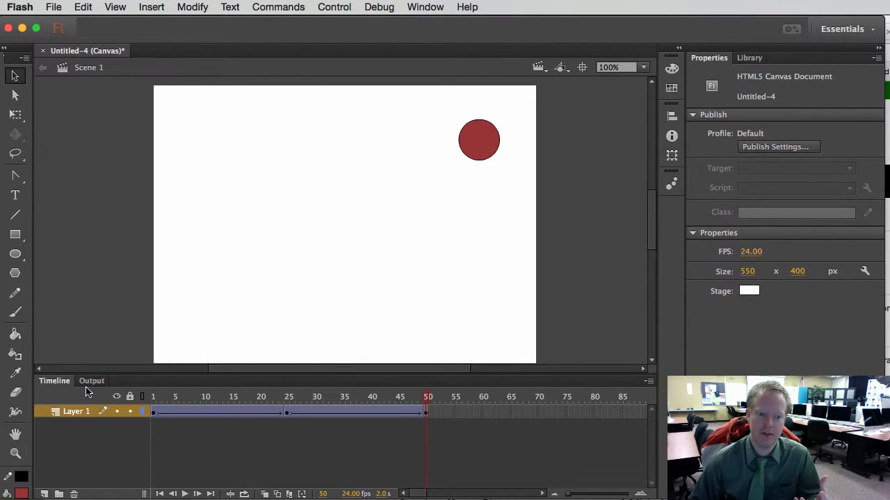
key("Return")
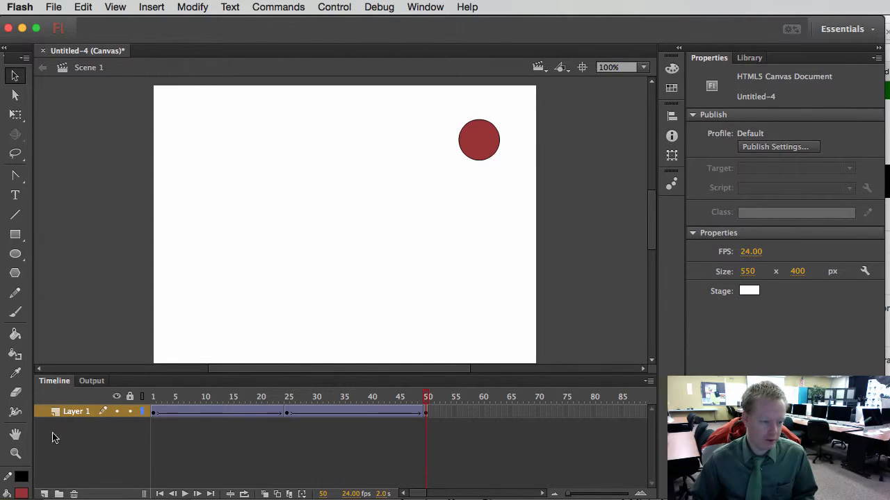
Step: Add a new layer and place a Ball symbol from the library at frame 1, just left of the existing ball at the same height
left_click(44, 494)
left_click(151, 399)
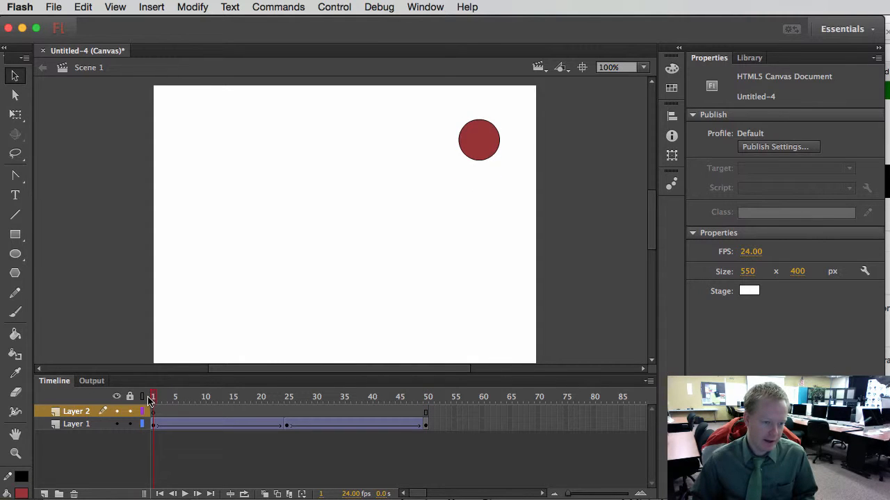
left_click(154, 410)
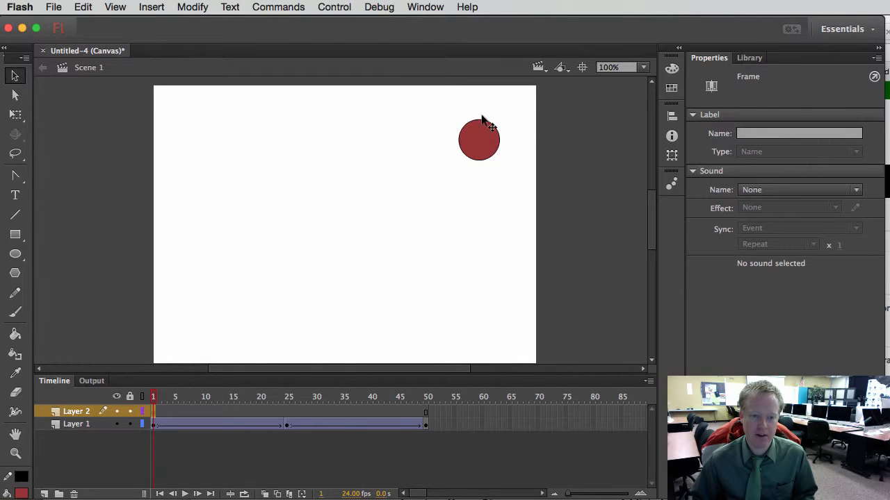
left_click(751, 58)
left_click_drag(704, 216, 387, 144)
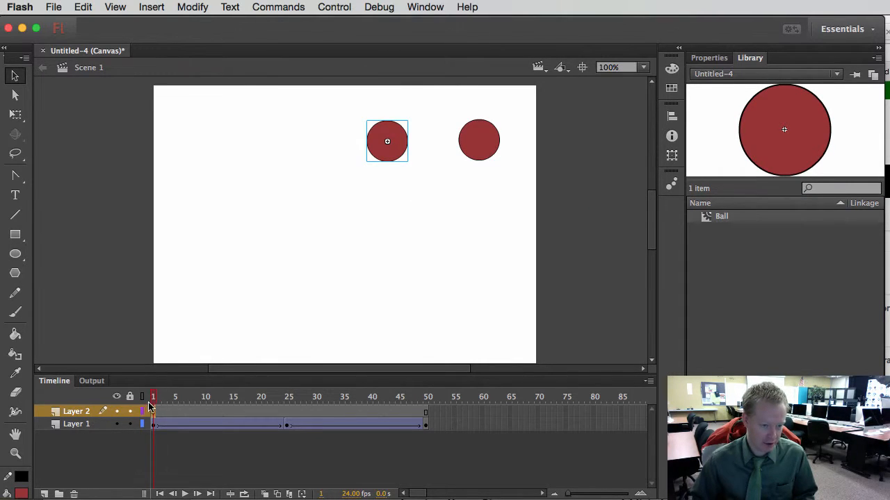
left_click_drag(402, 148, 426, 148)
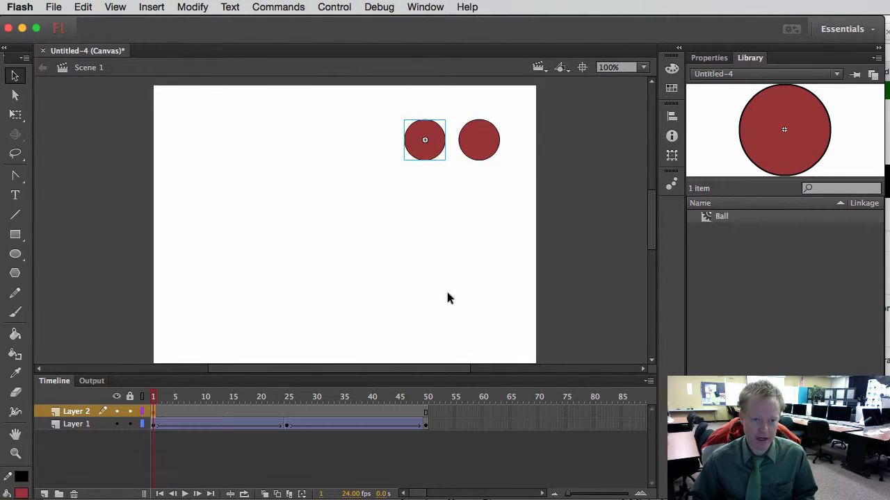
Step: Insert Layer 2 keyframes at frames 50 and 25, and move its ball at frame 25 straight down to the stage's bottom edge
left_click(156, 397)
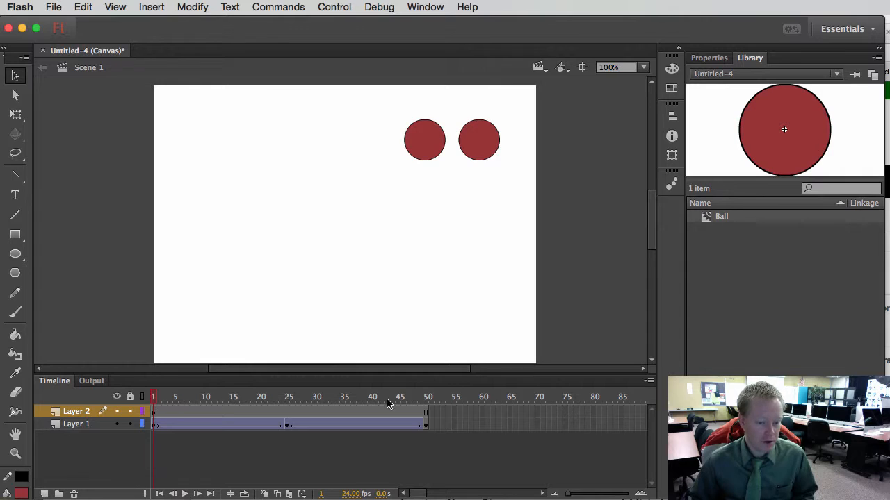
left_click(425, 412)
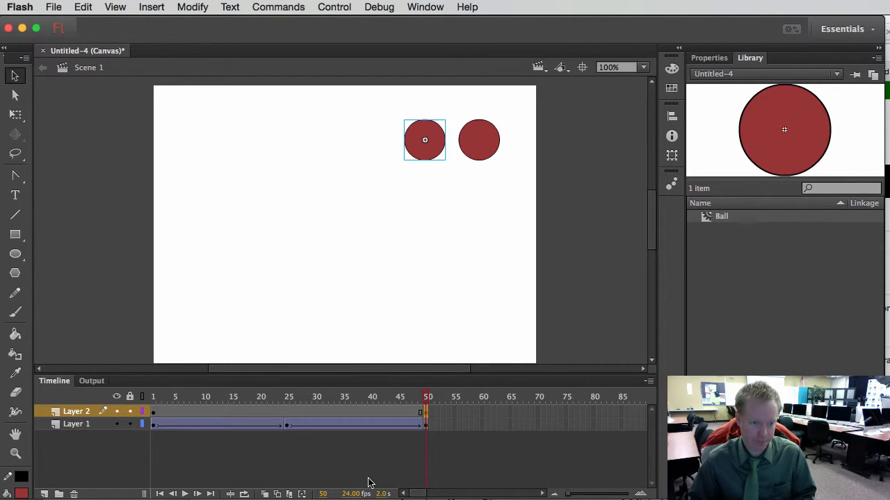
left_click(287, 410)
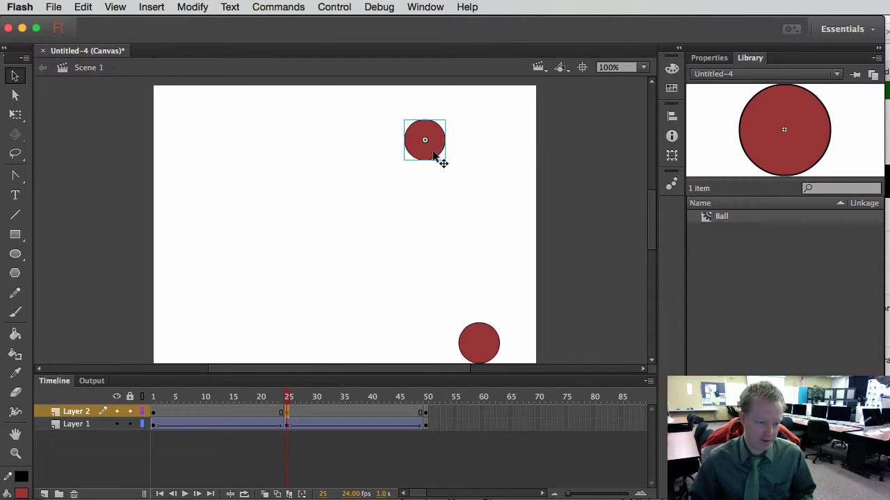
left_click_drag(433, 156, 439, 358)
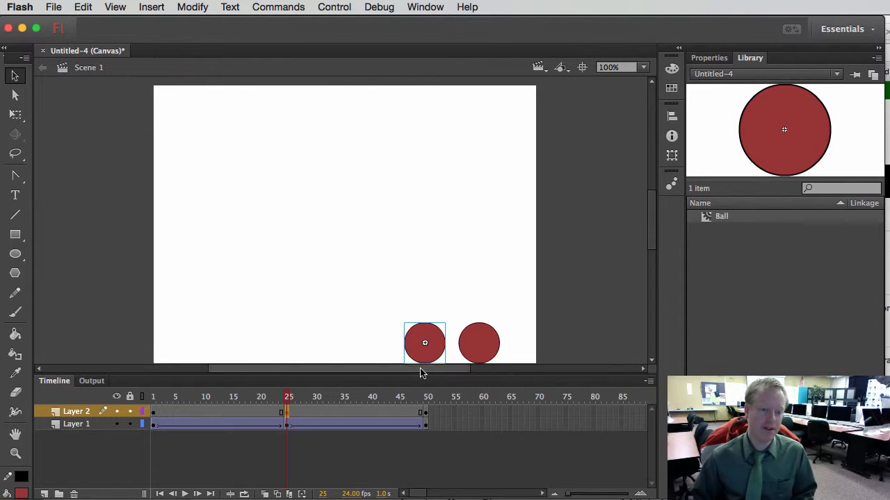
Step: Insert two more keyframes on Layer 2 right after frame 25, at frames 26 and 27
left_click(276, 411)
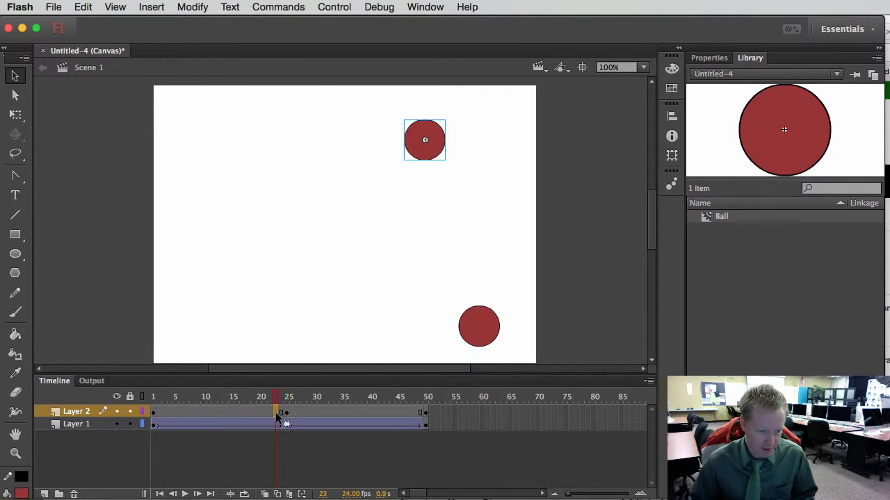
left_click(287, 411)
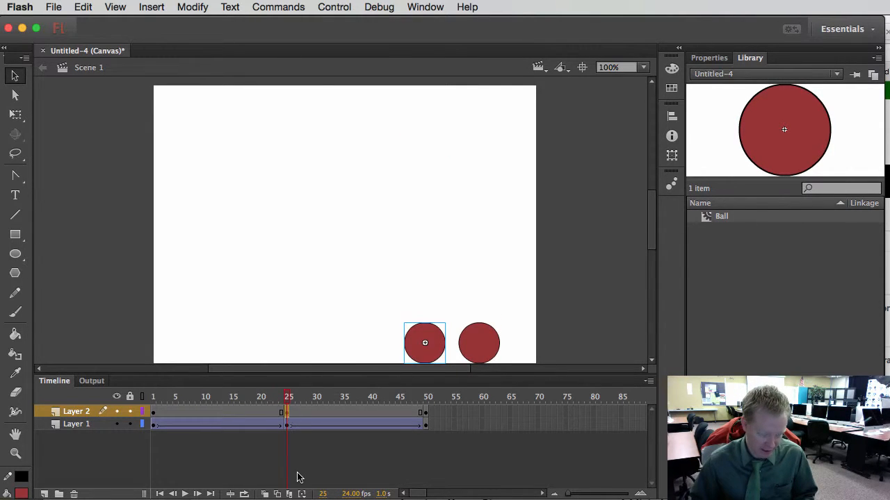
key("period")
key("period")
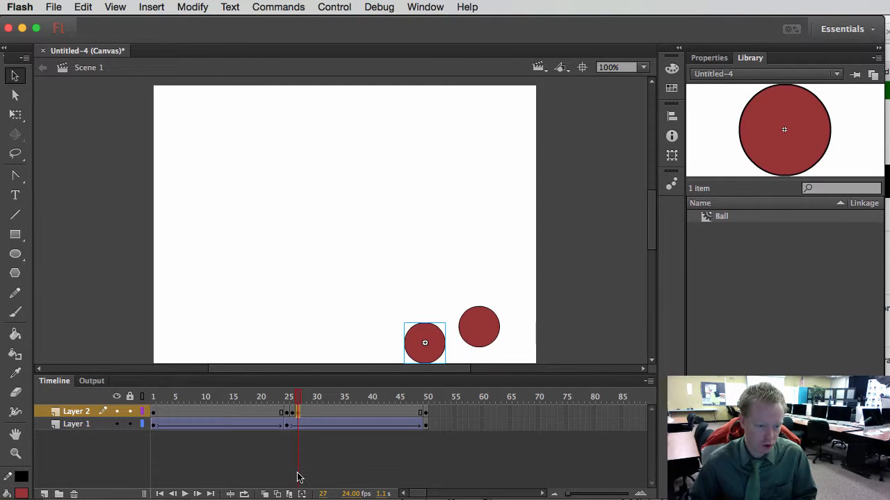
Step: Review the ball's position on the Layer 2 keyframes at frames 25, 26 and 27
left_click_drag(294, 399, 289, 401)
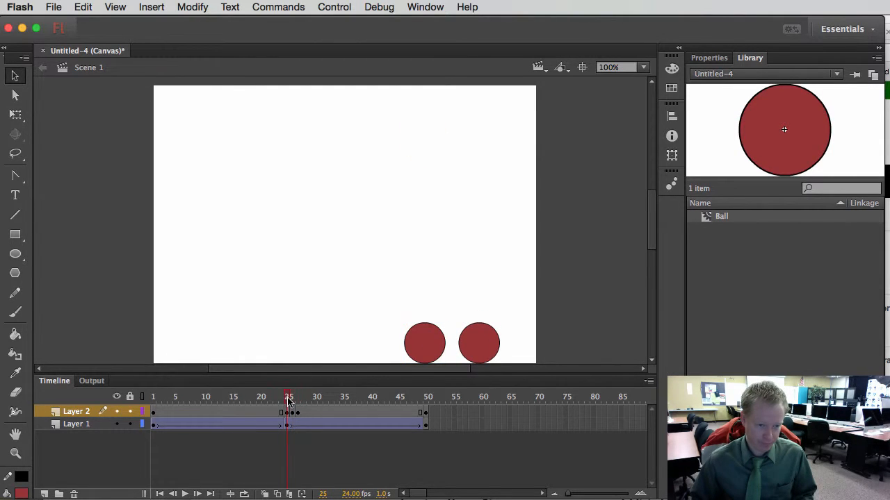
left_click(287, 412)
left_click(297, 411)
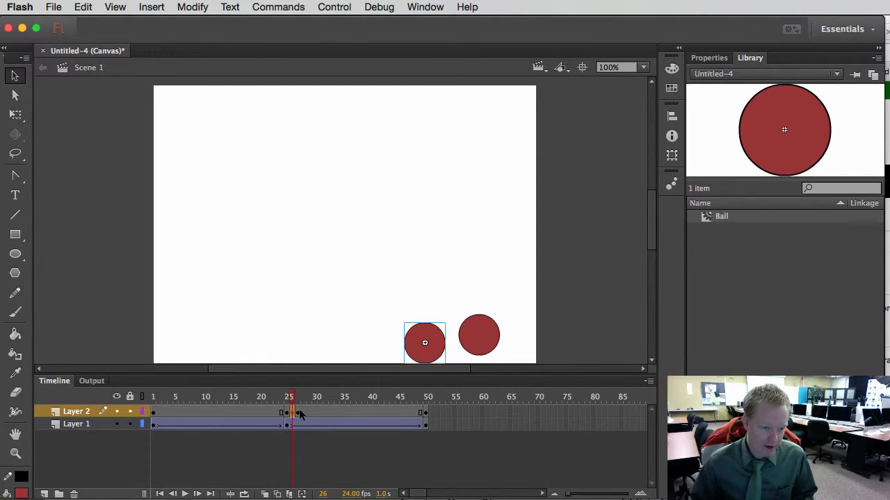
left_click(294, 411)
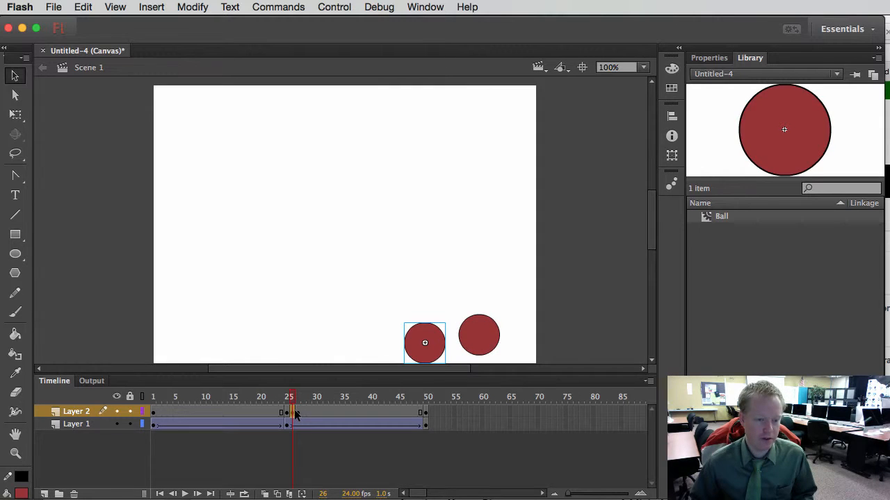
left_click(288, 412)
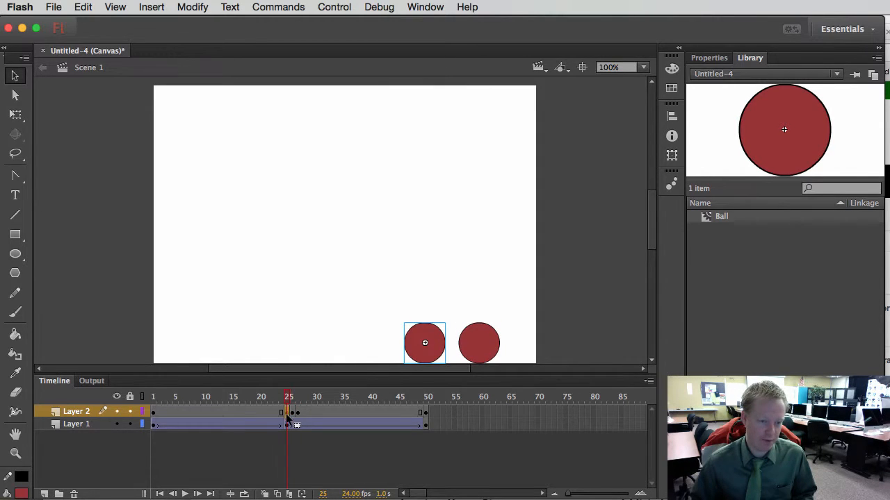
left_click(292, 413)
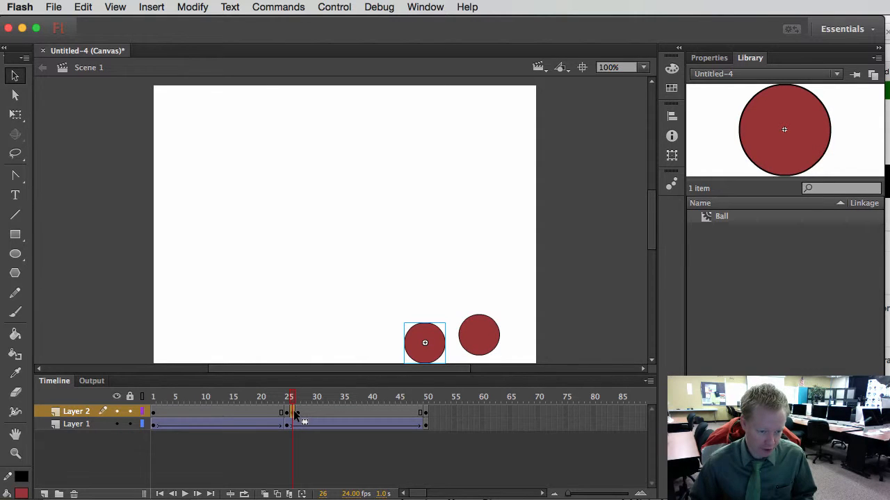
left_click(298, 413)
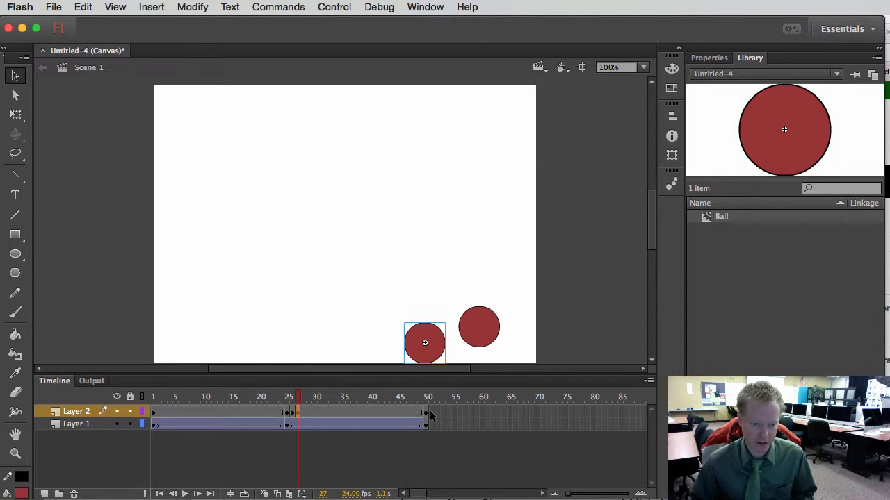
Step: Try to reshape the Layer 2 ball at frame 26 with the Free Transform tool
left_click(292, 413)
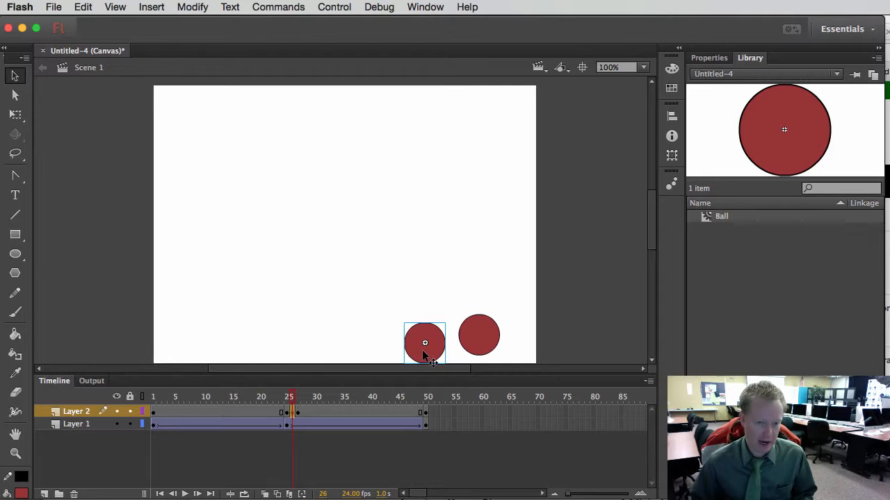
left_click(16, 116)
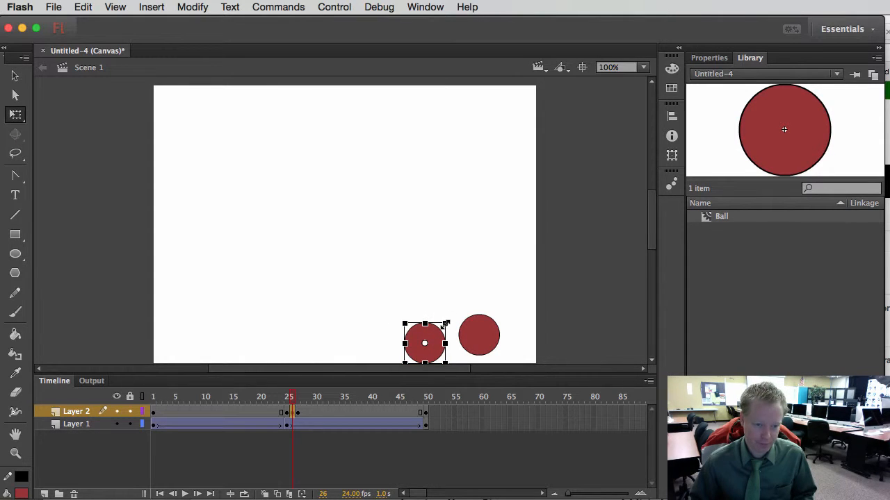
left_click_drag(446, 324, 446, 324)
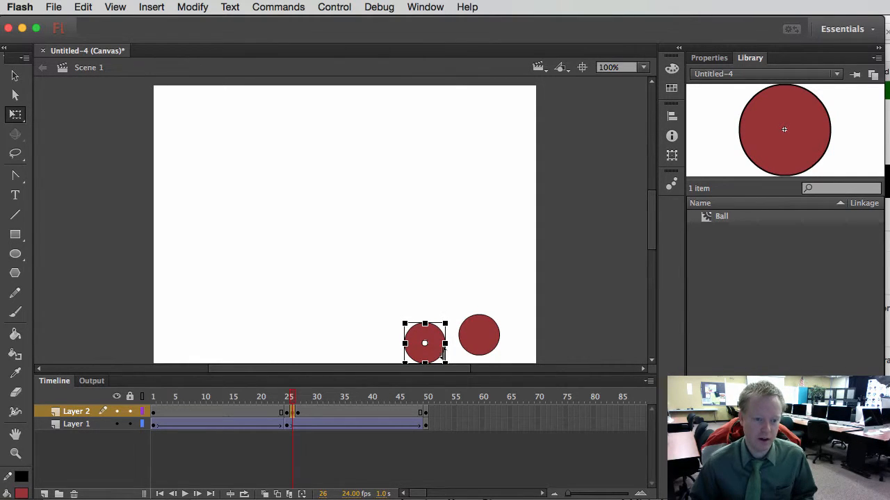
Step: Find the snapping options and turn off Snap Align, Snap to Guides and Snap to Objects
left_click(228, 6)
mouse_move(334, 3)
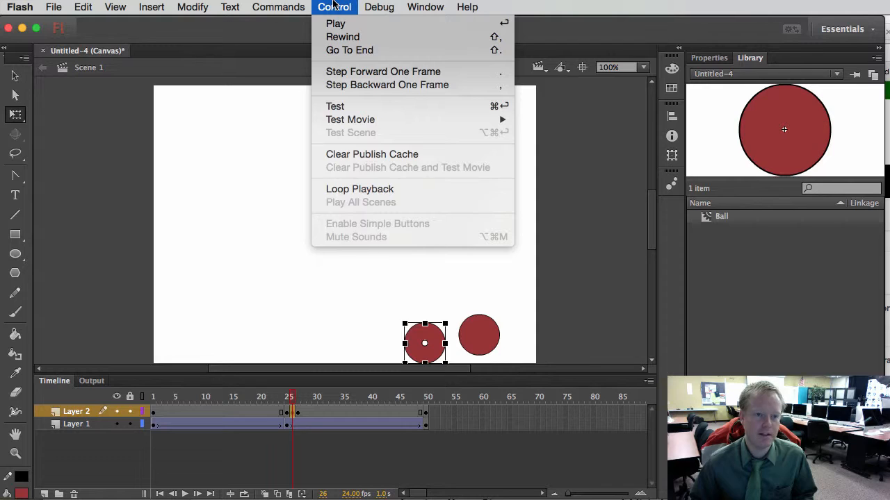
mouse_move(467, 7)
type("snap")
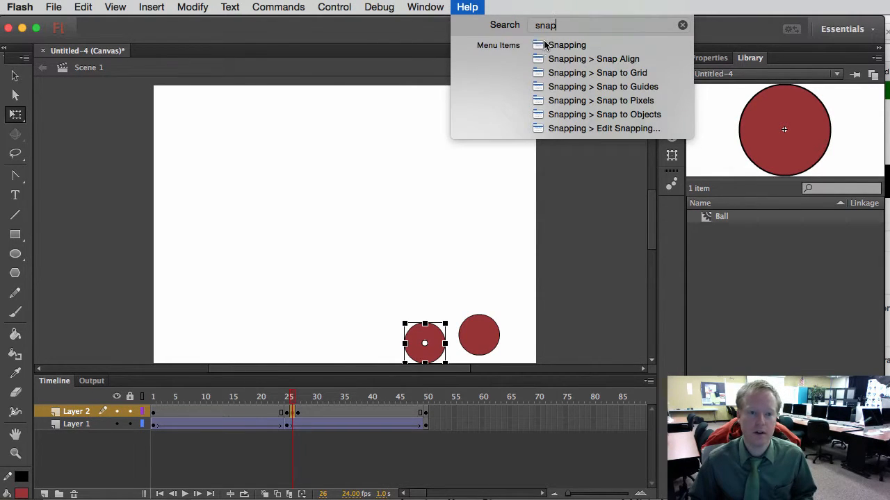
mouse_move(549, 45)
mouse_move(155, 169)
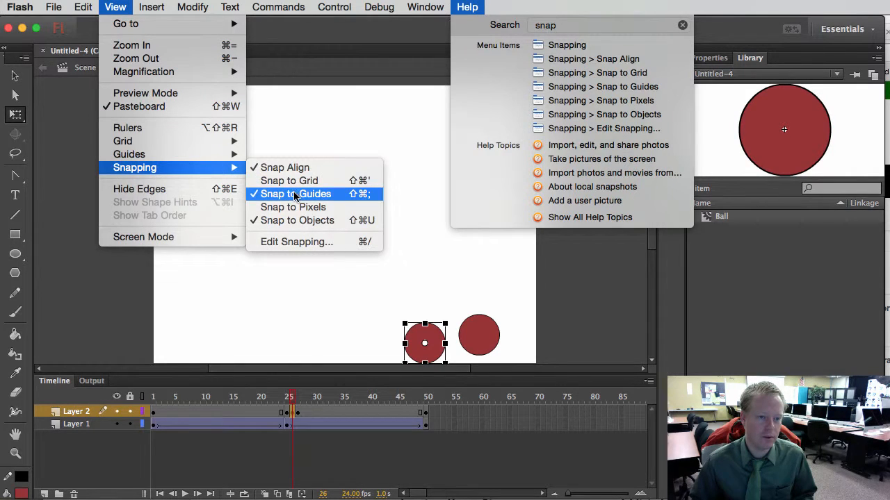
left_click(293, 167)
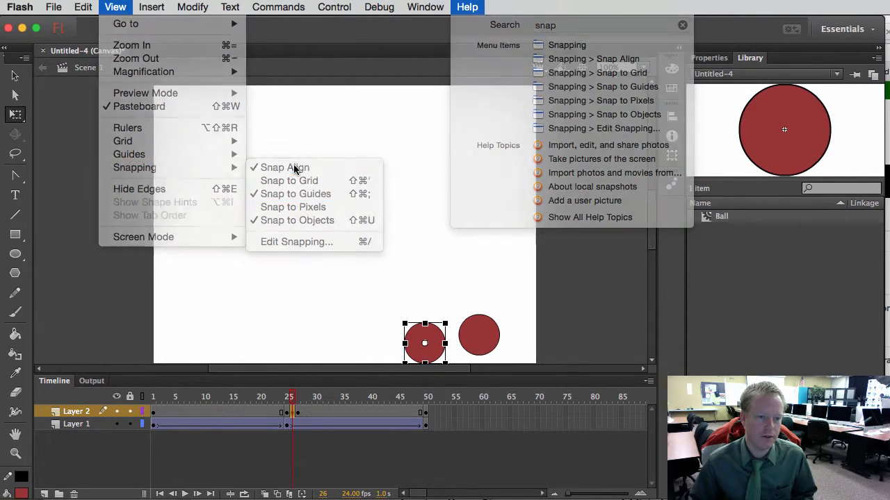
left_click(149, 7)
mouse_move(115, 6)
mouse_move(167, 167)
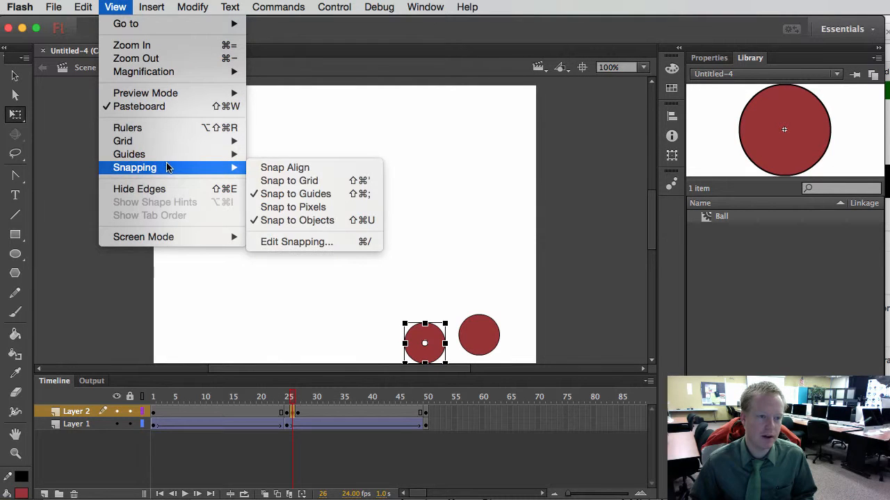
left_click(314, 195)
left_click(116, 7)
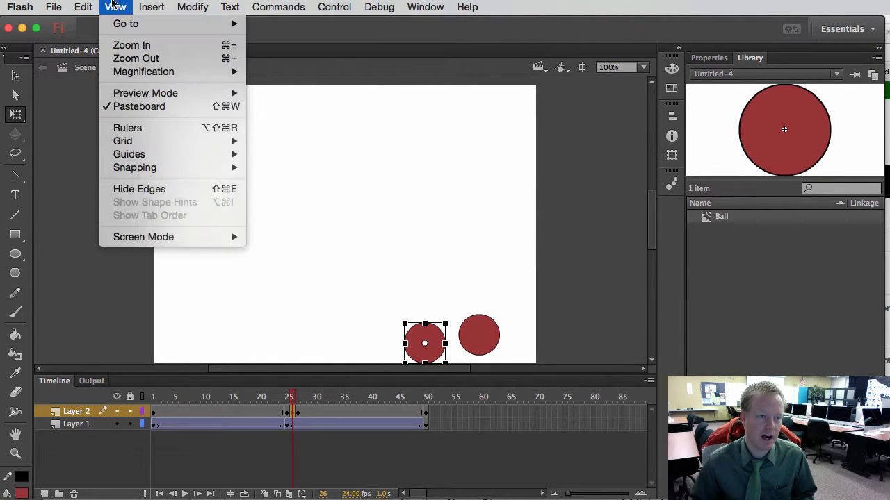
mouse_move(177, 168)
left_click(293, 220)
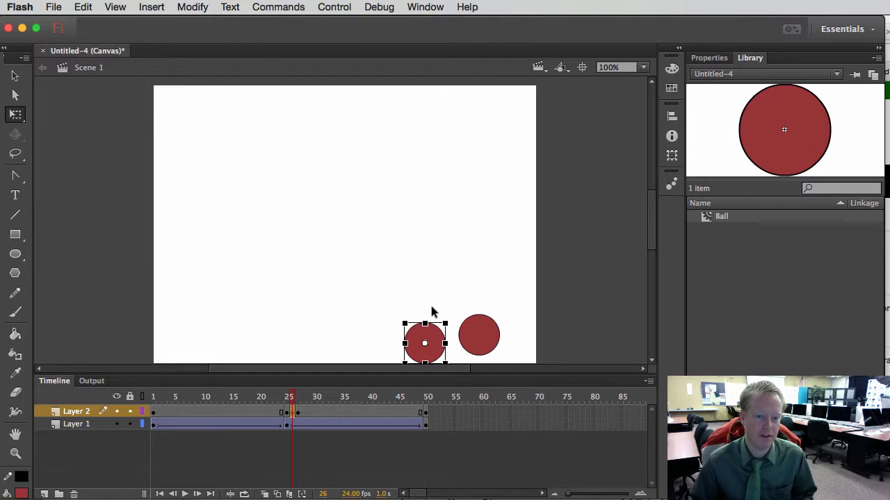
Step: Squash the Layer 2 ball at frame 26 into a wide, flattened ellipse resting on the stage's bottom edge
left_click_drag(444, 323, 448, 327)
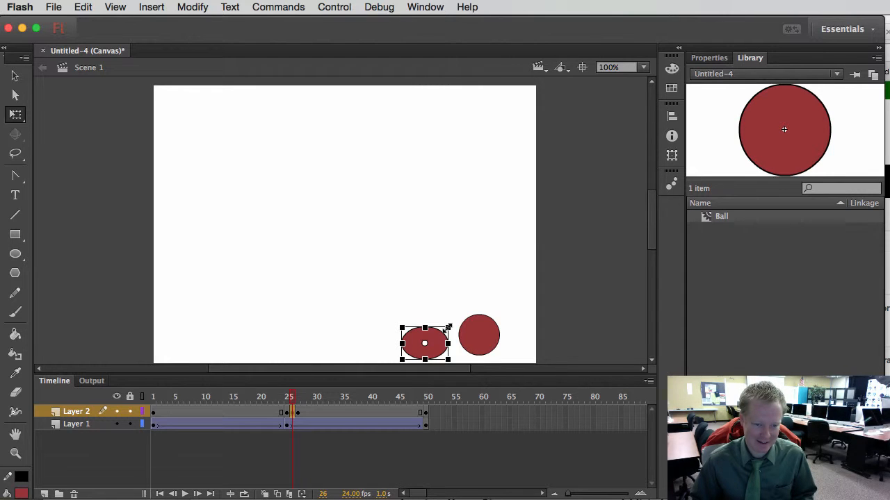
left_click_drag(447, 326, 440, 351)
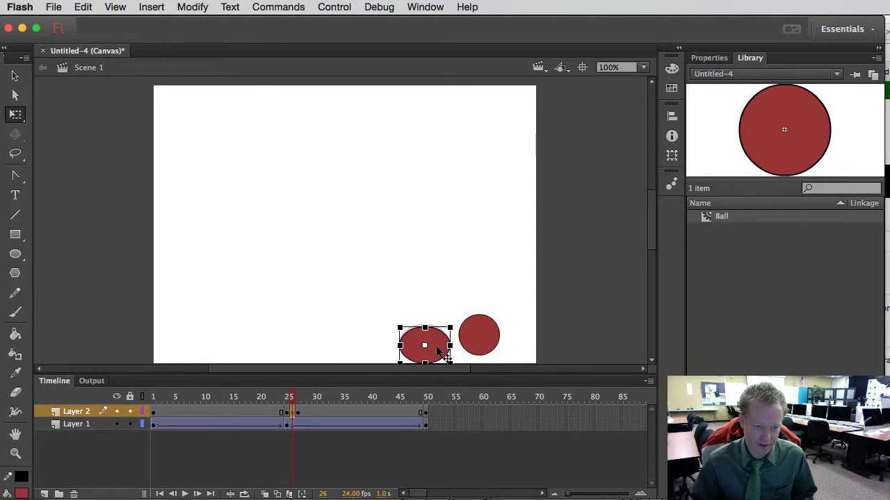
Step: Compare the ball's shape and position on Layer 2 between frames 24, 25 and 26 to check the squash
left_click(287, 412)
left_click(293, 413)
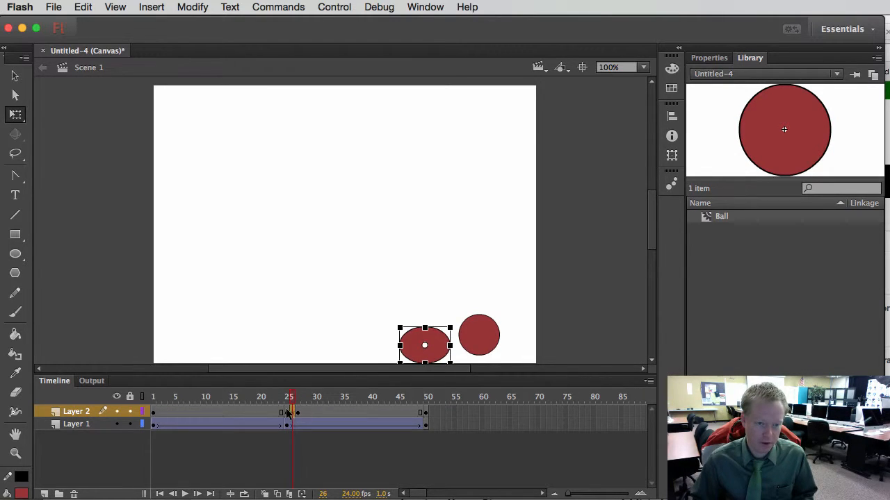
left_click(286, 412)
left_click(292, 412)
left_click(287, 412)
left_click(292, 412)
left_click(286, 412)
left_click(292, 412)
left_click(281, 412)
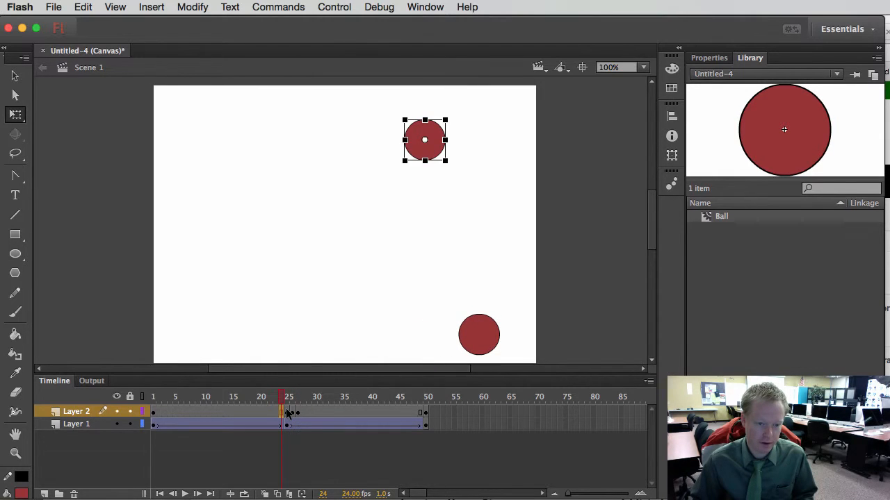
left_click(287, 412)
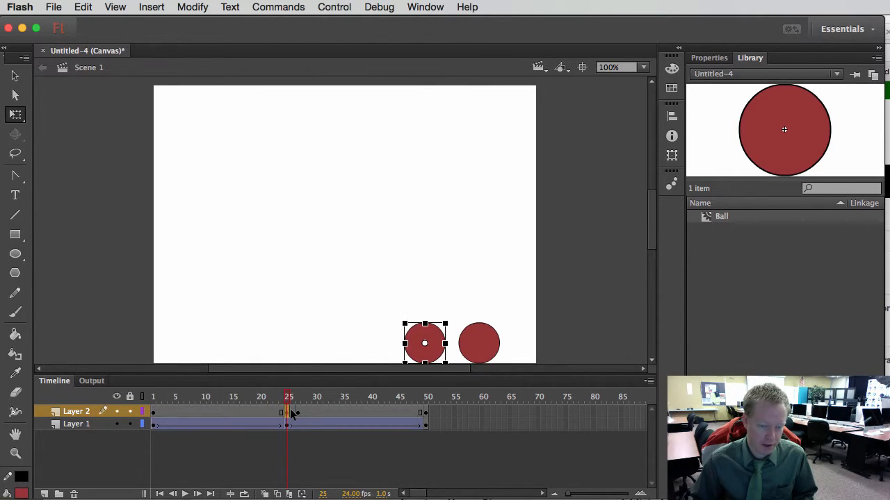
Step: Stretch the Layer 2 ball at frame 27 into a tall, narrow ellipse resting on the stage's bottom edge and check it against frames 25 and 26
left_click(291, 410)
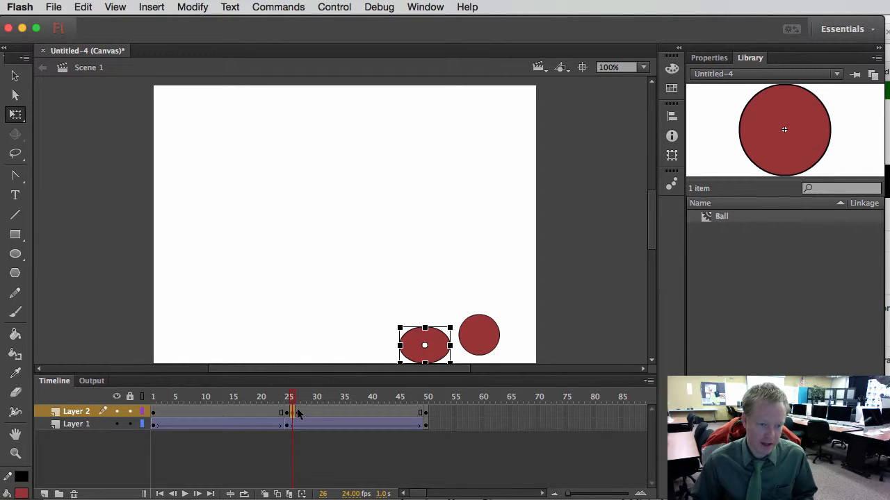
left_click(298, 413)
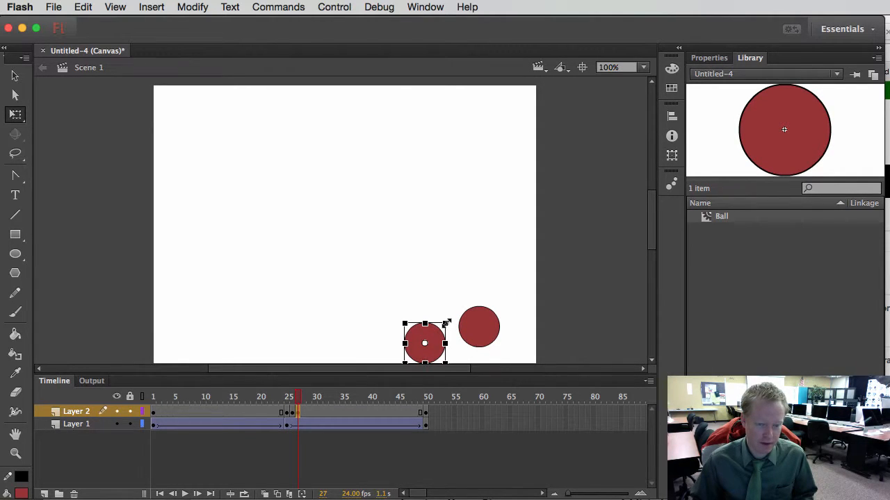
left_click_drag(445, 323, 437, 337)
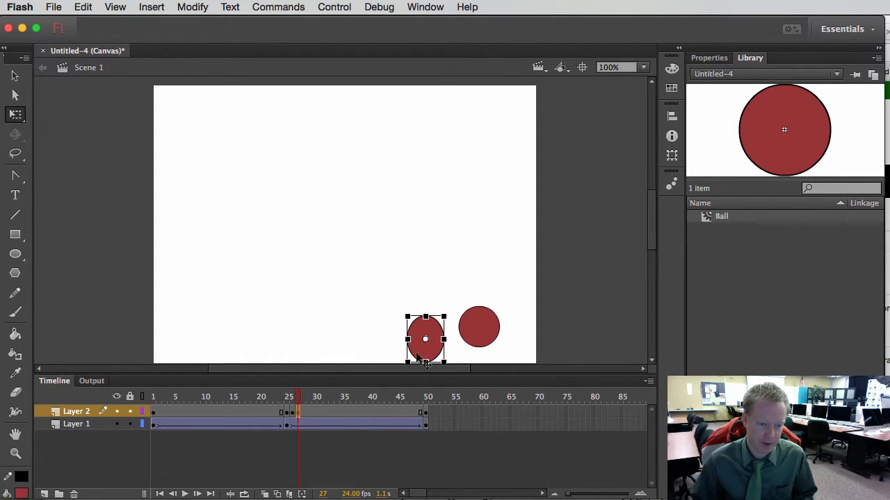
mouse_move(296, 400)
left_mouse_down()
mouse_move(287, 400)
mouse_move(306, 400)
mouse_move(286, 401)
mouse_move(298, 401)
left_mouse_up()
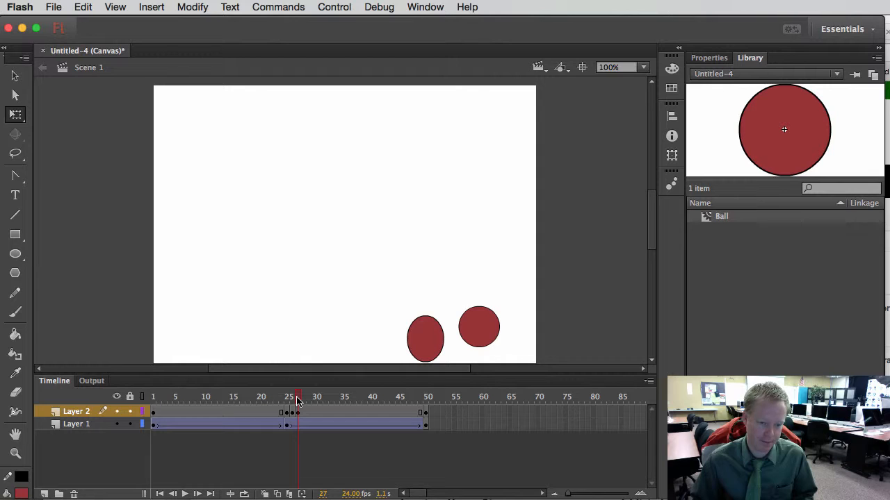
left_click_drag(298, 401, 288, 401)
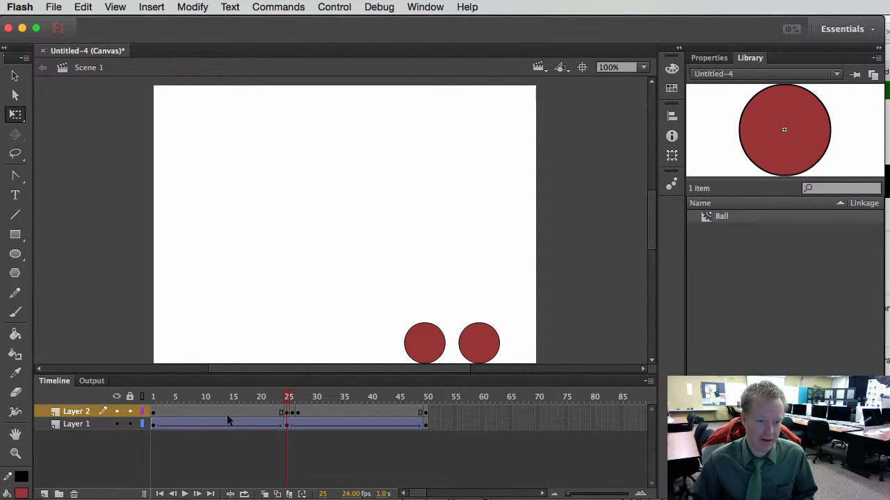
Step: Create classic tweens on Layer 2 for the fall between frames 1 and 25 and the rise between frames 27 and 50
left_click(217, 408)
right_click(216, 409)
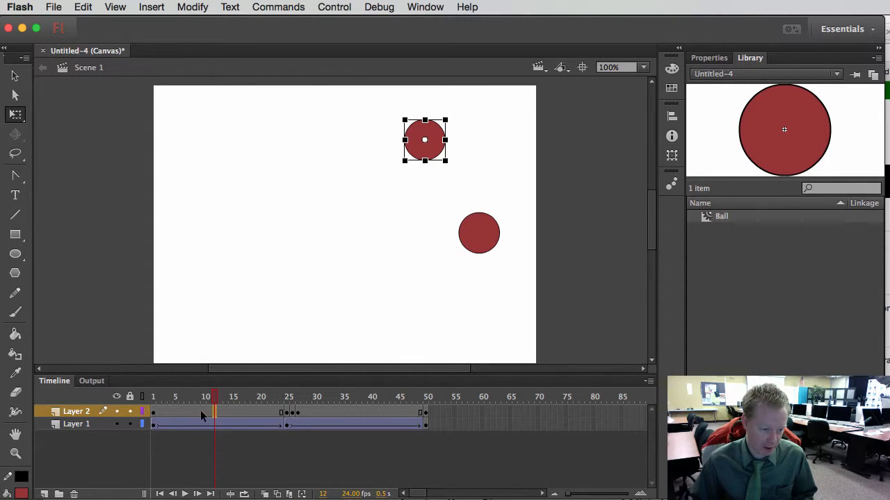
right_click(223, 415)
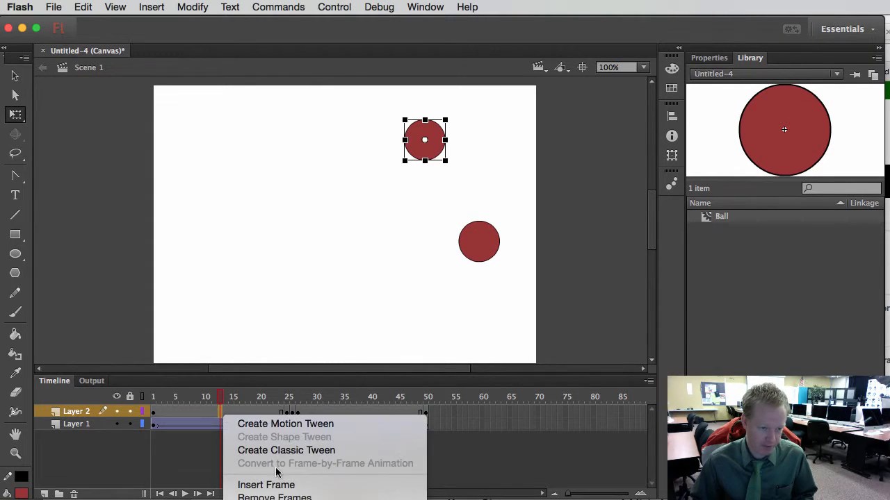
left_click(314, 452)
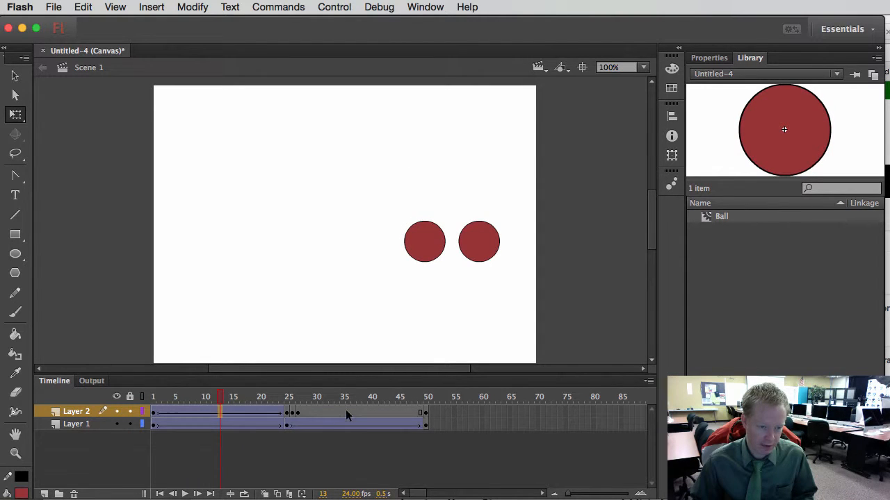
left_click(348, 410)
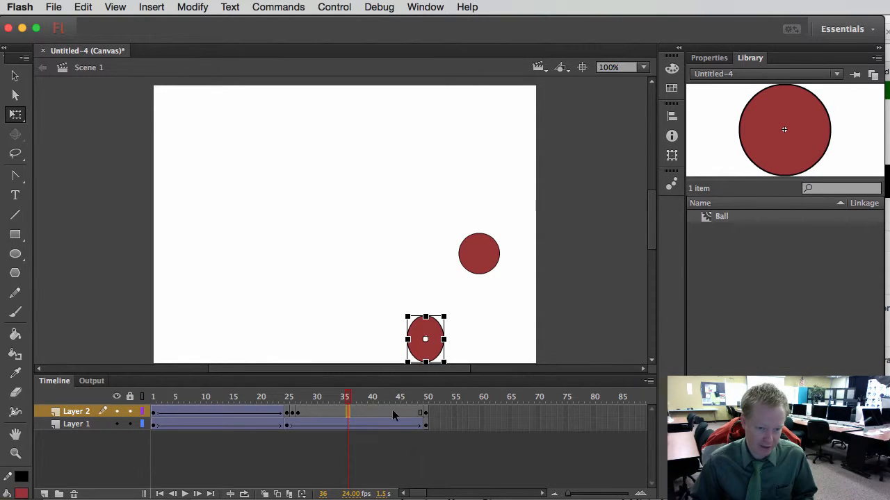
right_click(342, 413)
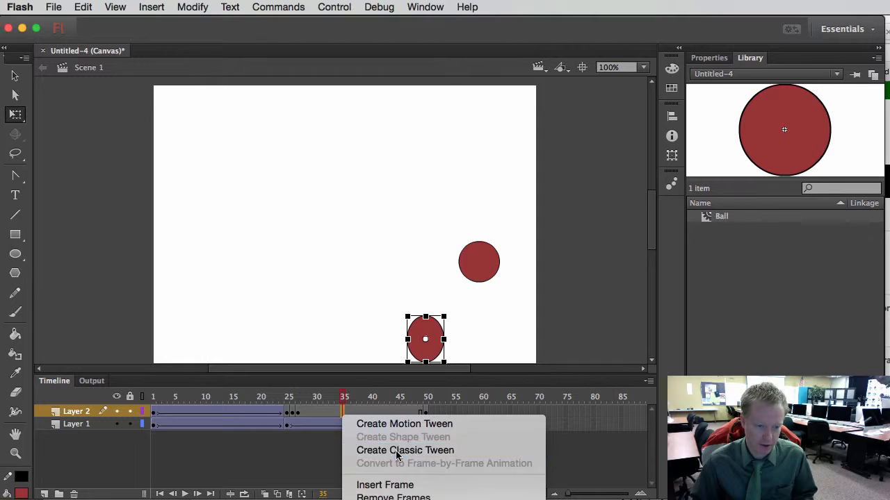
left_click(397, 453)
Step: Play the animation from frame 1 twice to compare the motion of the two balls
left_click(320, 398)
left_click_drag(301, 397, 143, 399)
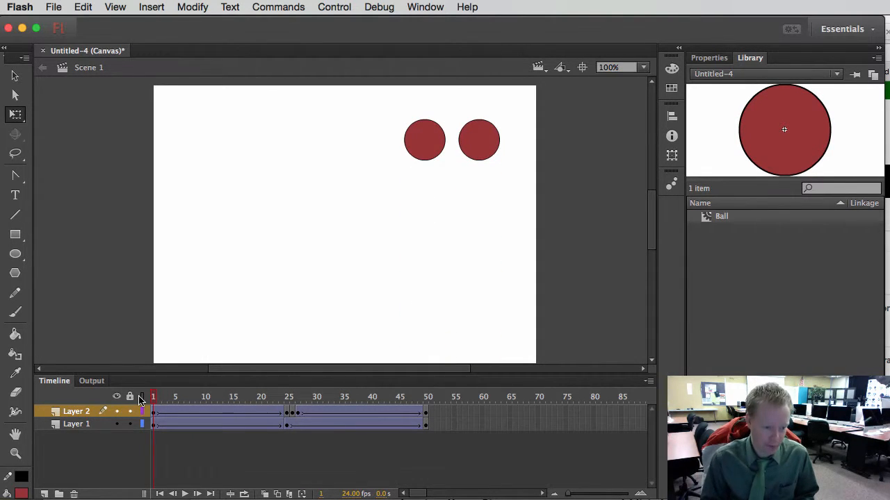
key("Return")
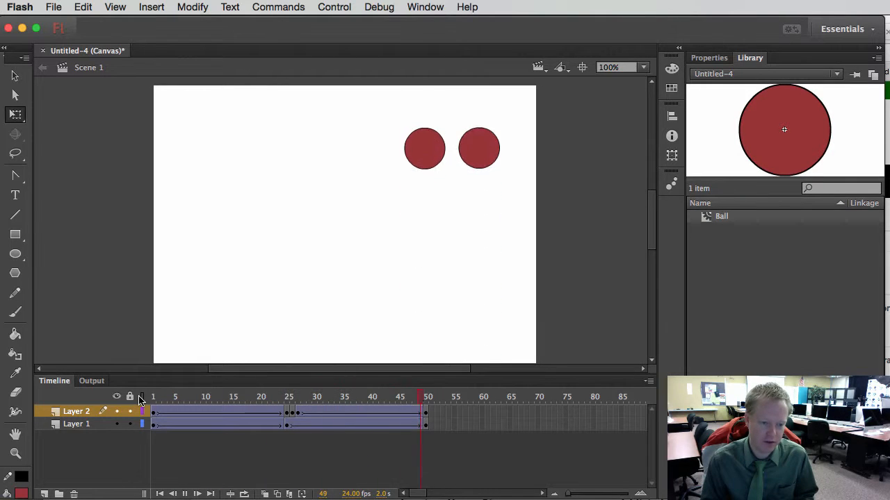
key("Return")
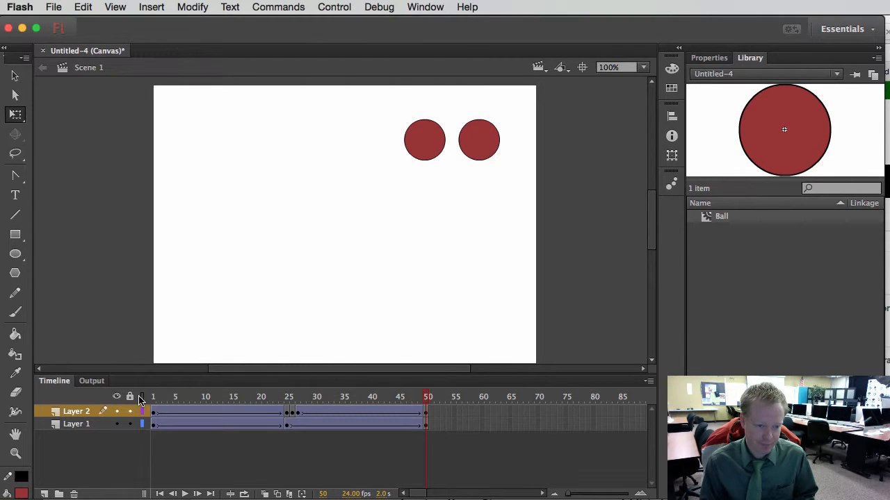
left_click(149, 397)
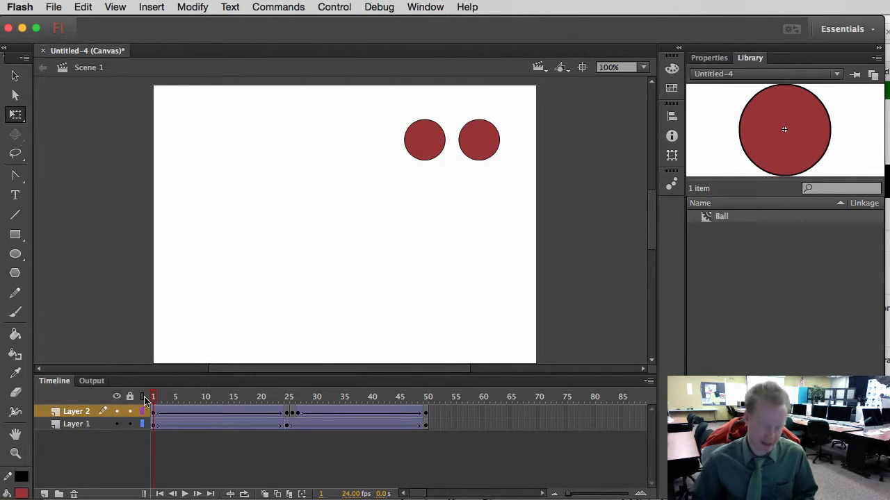
key("Return")
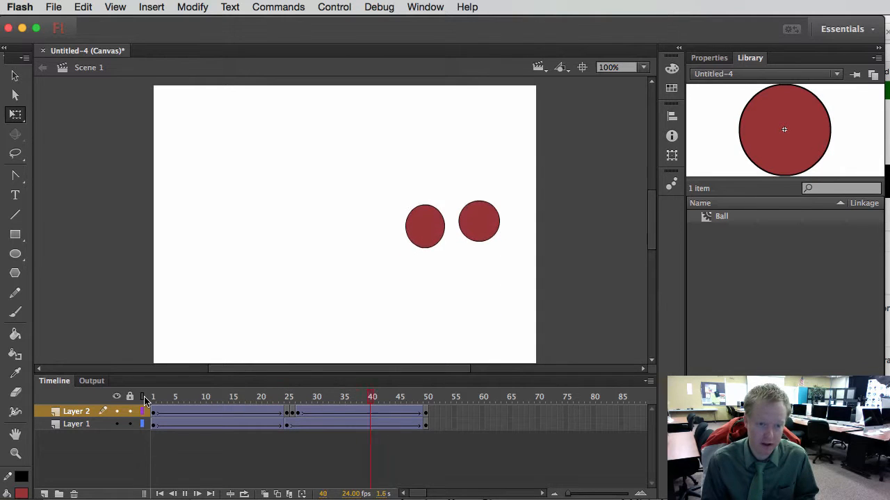
key("Return")
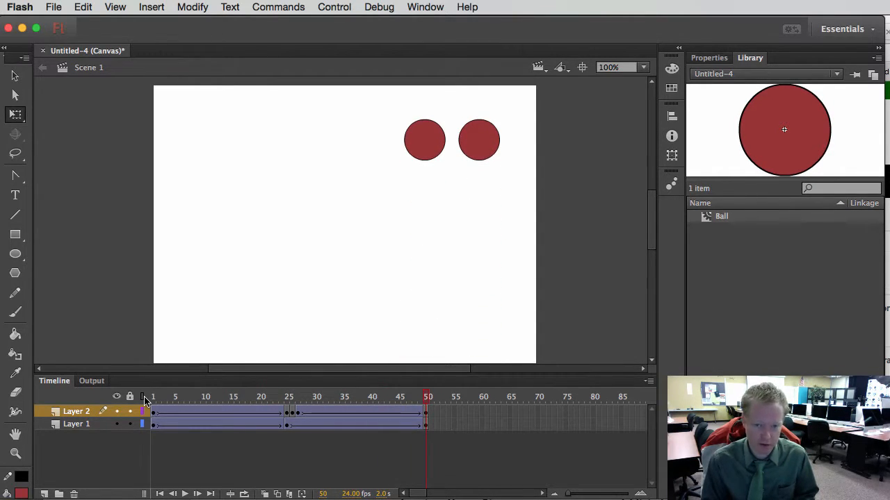
Step: Set the ease of Layer 2's falling tween, between frames 1 and 25, to -100 in
left_click(203, 408)
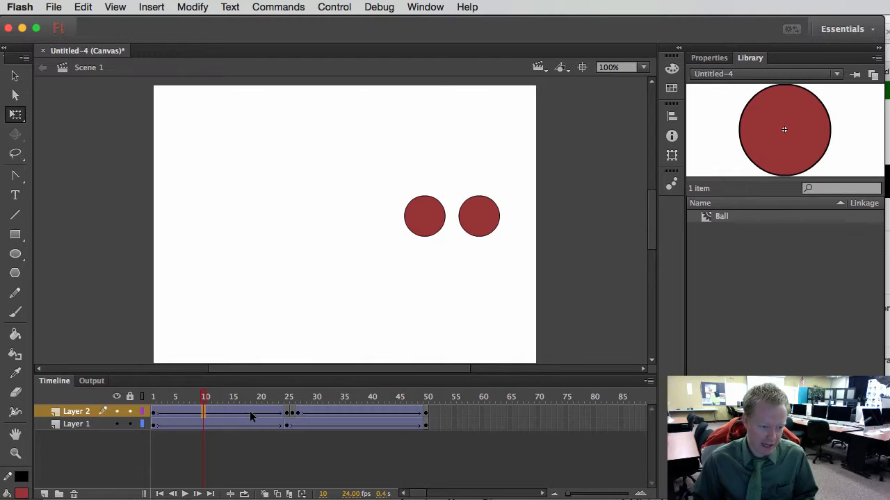
left_click(209, 414)
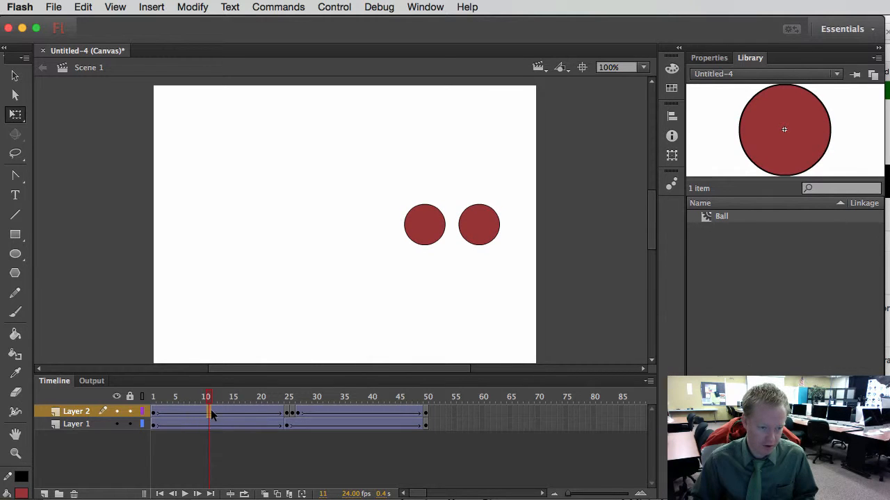
left_click(714, 59)
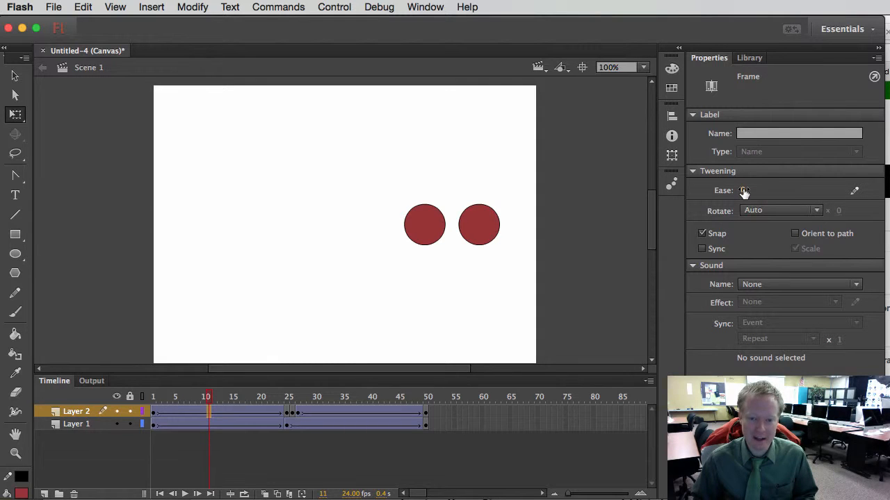
left_click_drag(744, 191, 625, 189)
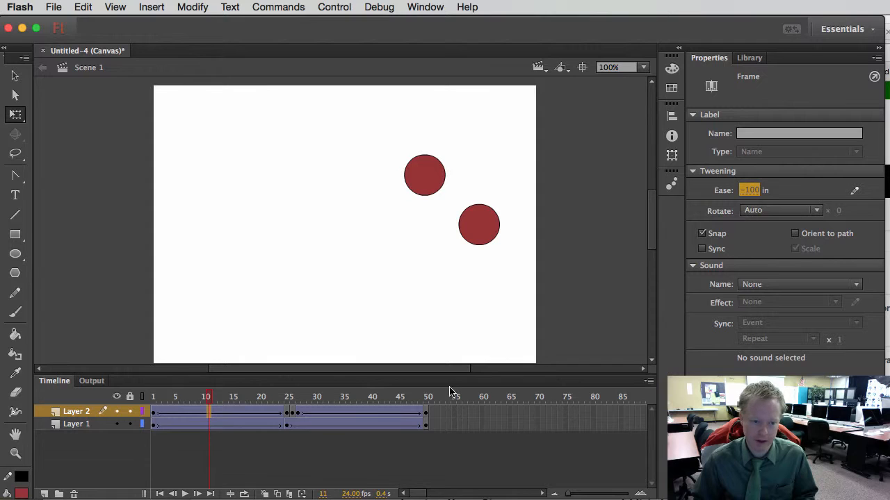
Step: Check the easing of Layer 2's rising tween and play the animation from frame 1
left_click(354, 413)
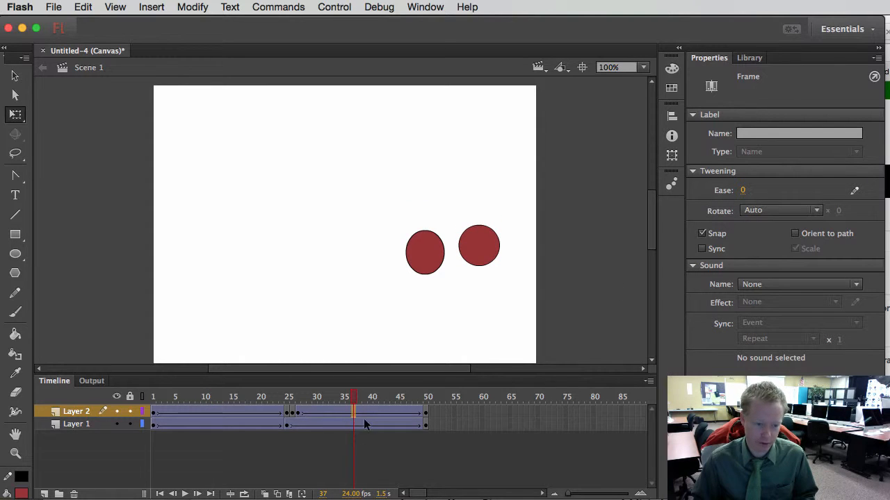
left_click(215, 410)
left_click_drag(215, 398, 128, 394)
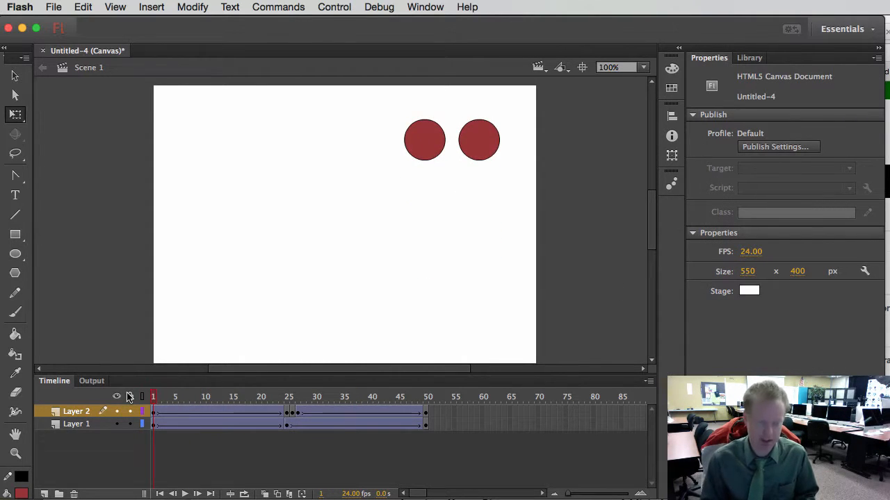
key("Return")
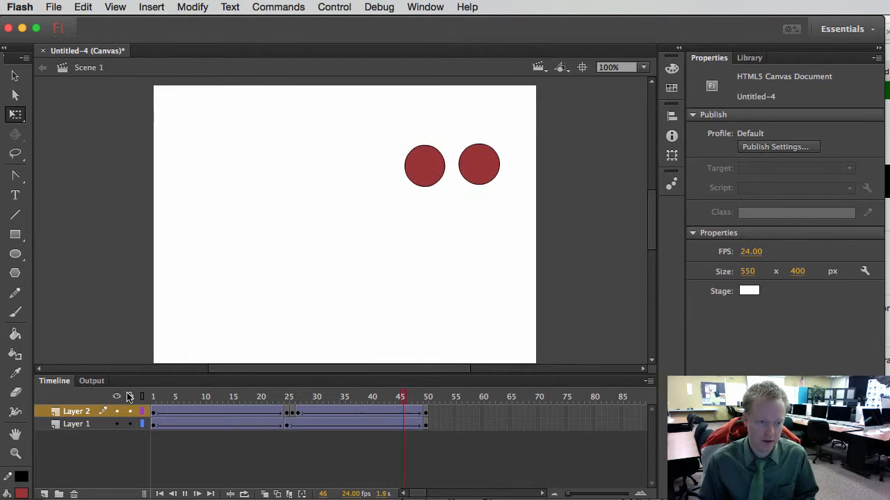
Step: Turn on onion skinning and examine the spacing of both balls over frames 1 to 25 and over the rise up to frame 50
mouse_move(191, 397)
left_mouse_down()
mouse_move(154, 399)
mouse_move(288, 398)
left_mouse_up()
left_click(264, 494)
left_click(199, 399)
left_click_drag(199, 398, 153, 398)
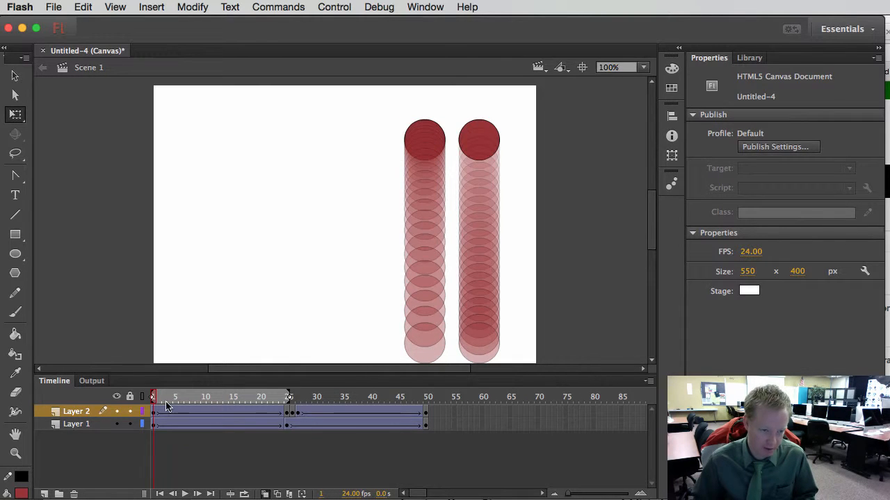
left_click(354, 412)
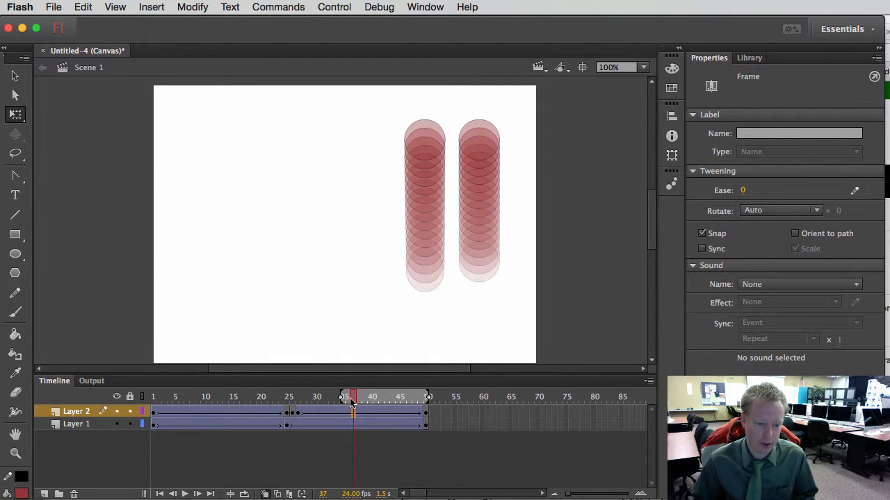
left_click_drag(353, 403, 290, 398)
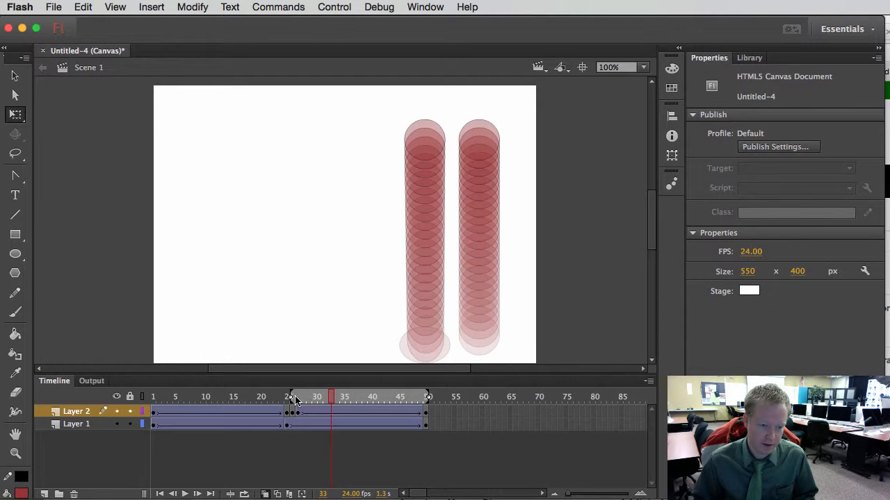
Step: Set the ease of Layer 2's rising tween, between frames 27 and 50, to 100 out
left_click(354, 411)
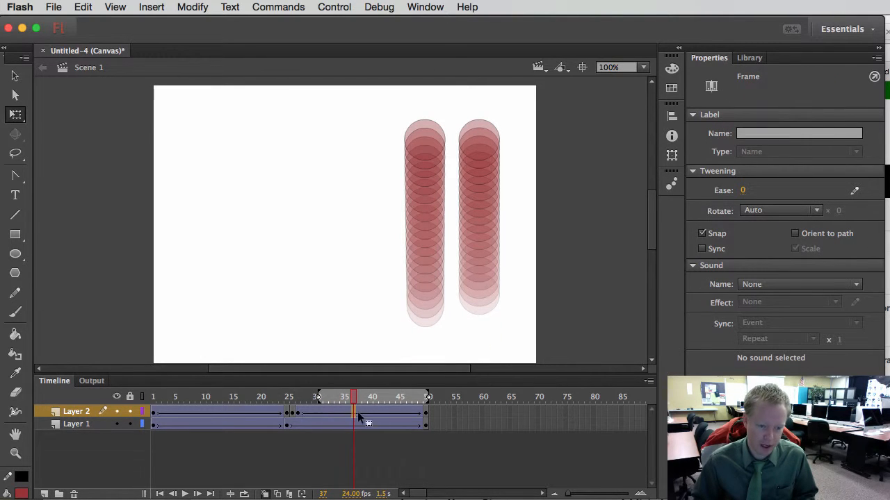
left_click(324, 409)
left_click(331, 412)
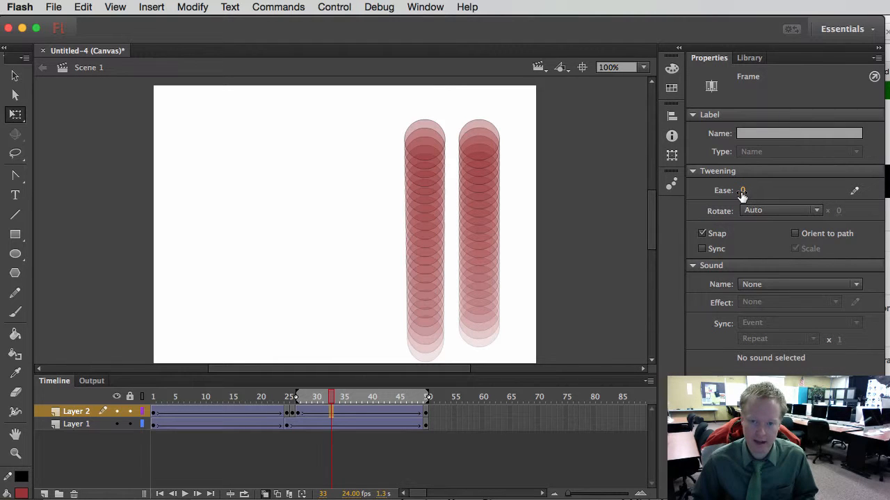
left_click_drag(742, 194, 855, 195)
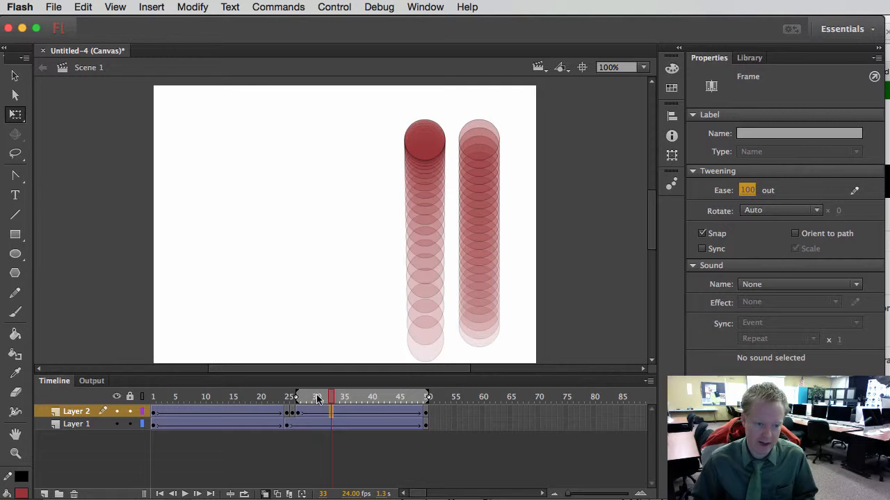
Step: Turn off onion skinning, play the animation from frame 1 and scrub through the fall and rise to review the finished bounce
left_click(265, 494)
left_click_drag(292, 398, 105, 392)
key("Return")
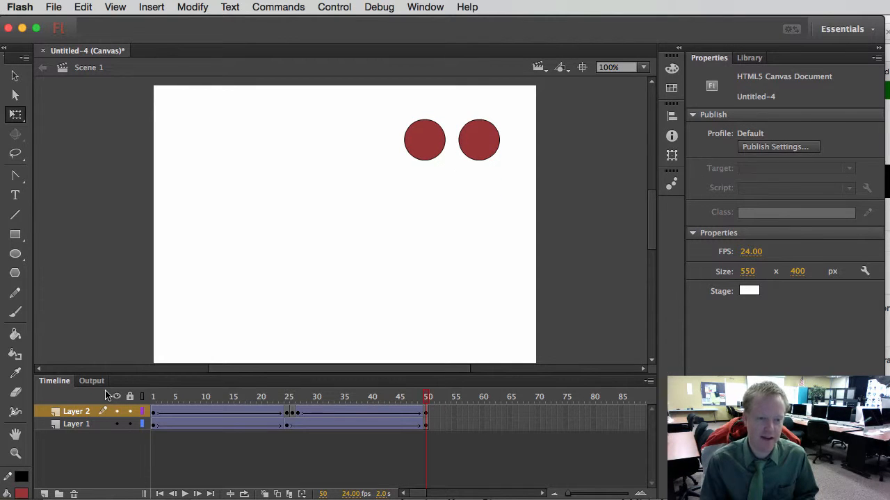
scroll(427, 291, "down", 3)
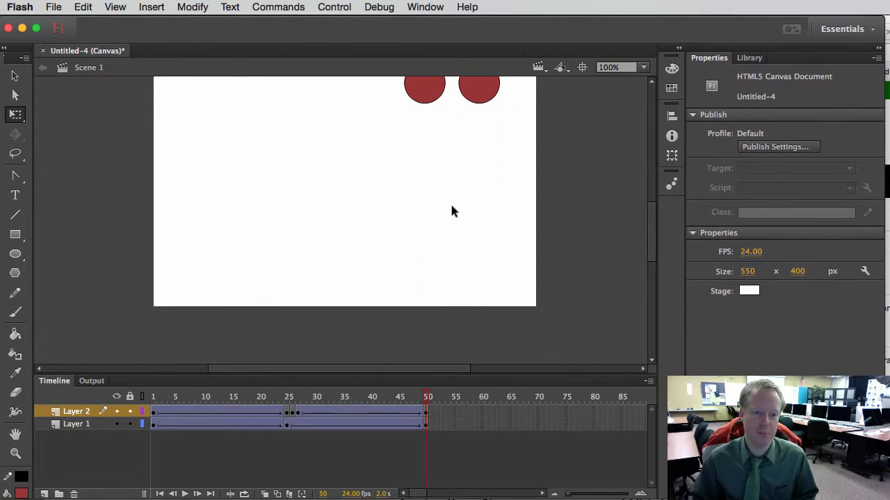
scroll(450, 202, "up", 3)
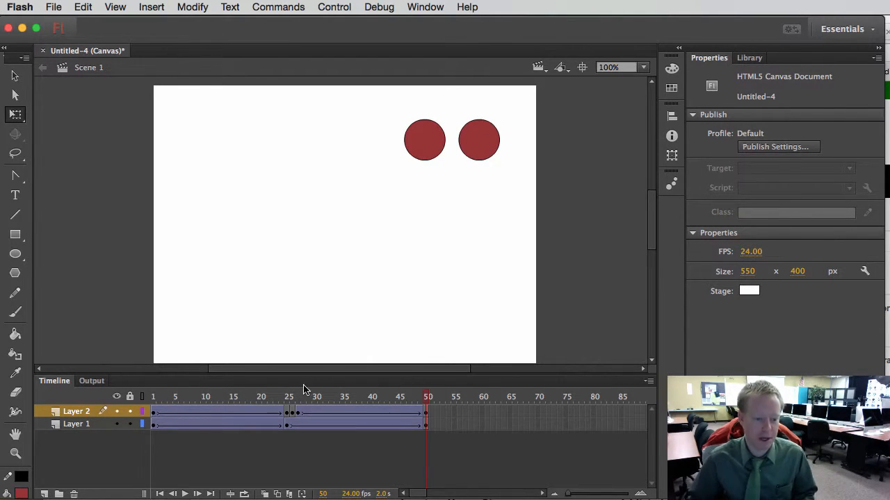
left_click_drag(223, 397, 248, 402)
left_click_drag(311, 406, 425, 410)
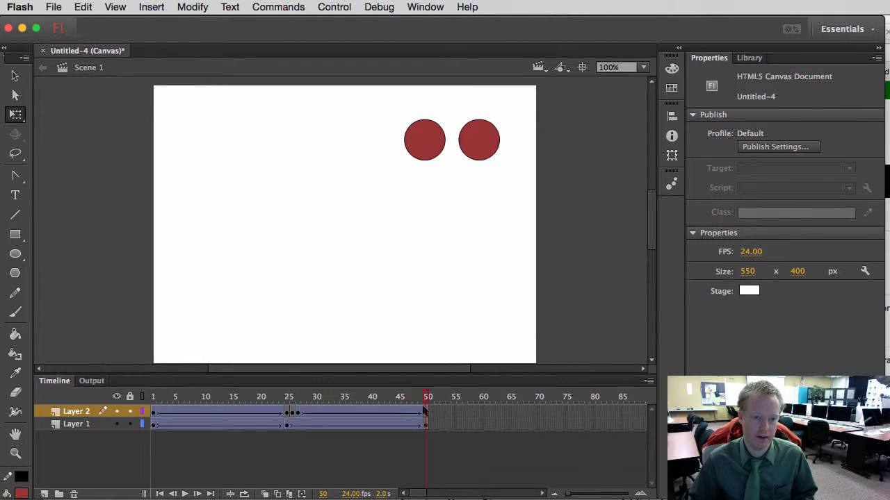